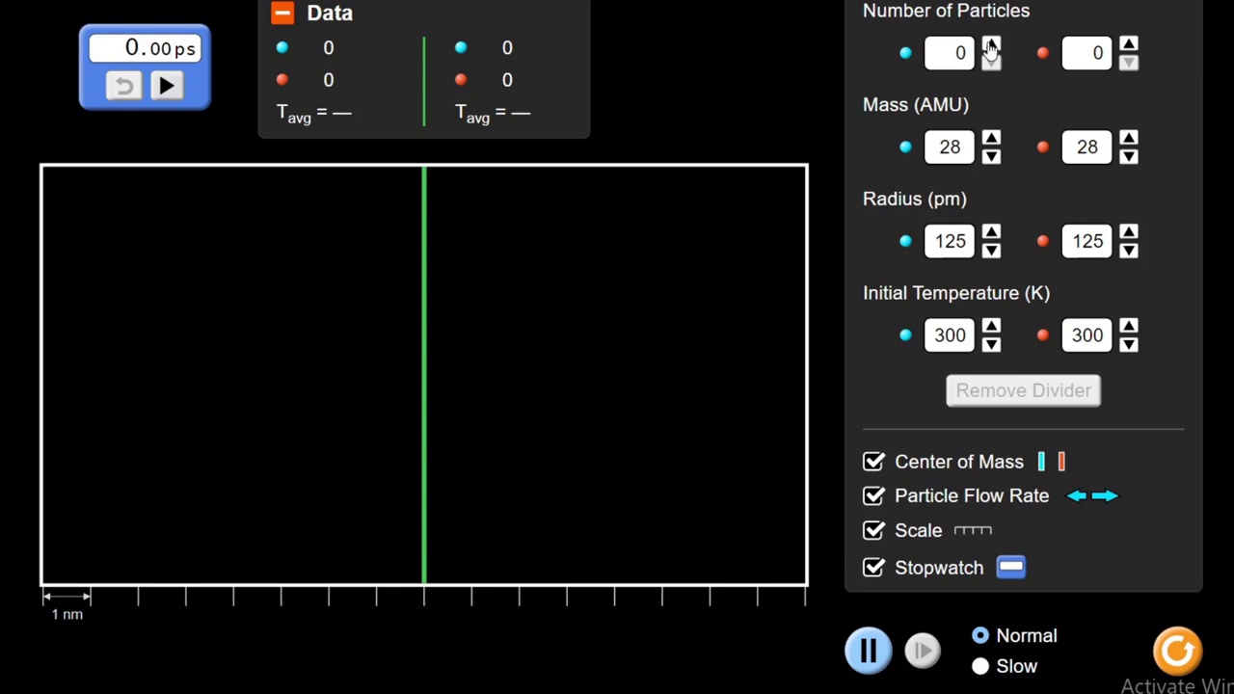
- Add 10 blue particles to the container, remove the divider to let them diffuse, and reset the divider
left_click(991, 46)
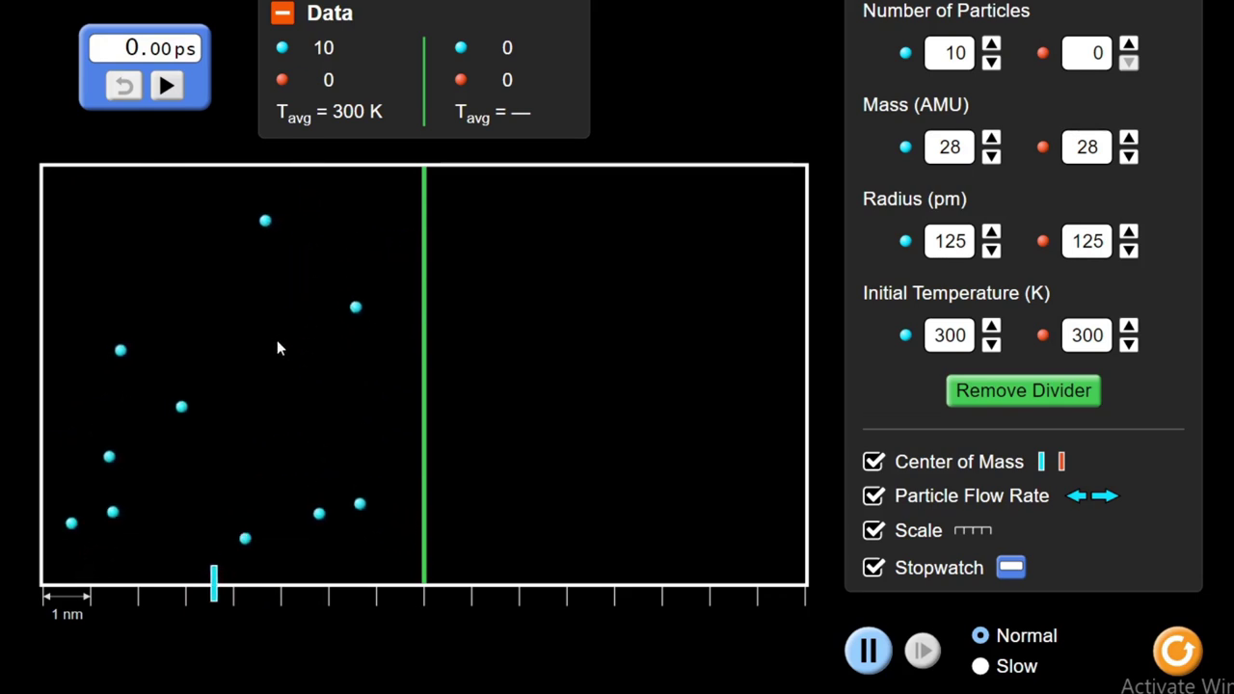
left_click(988, 397)
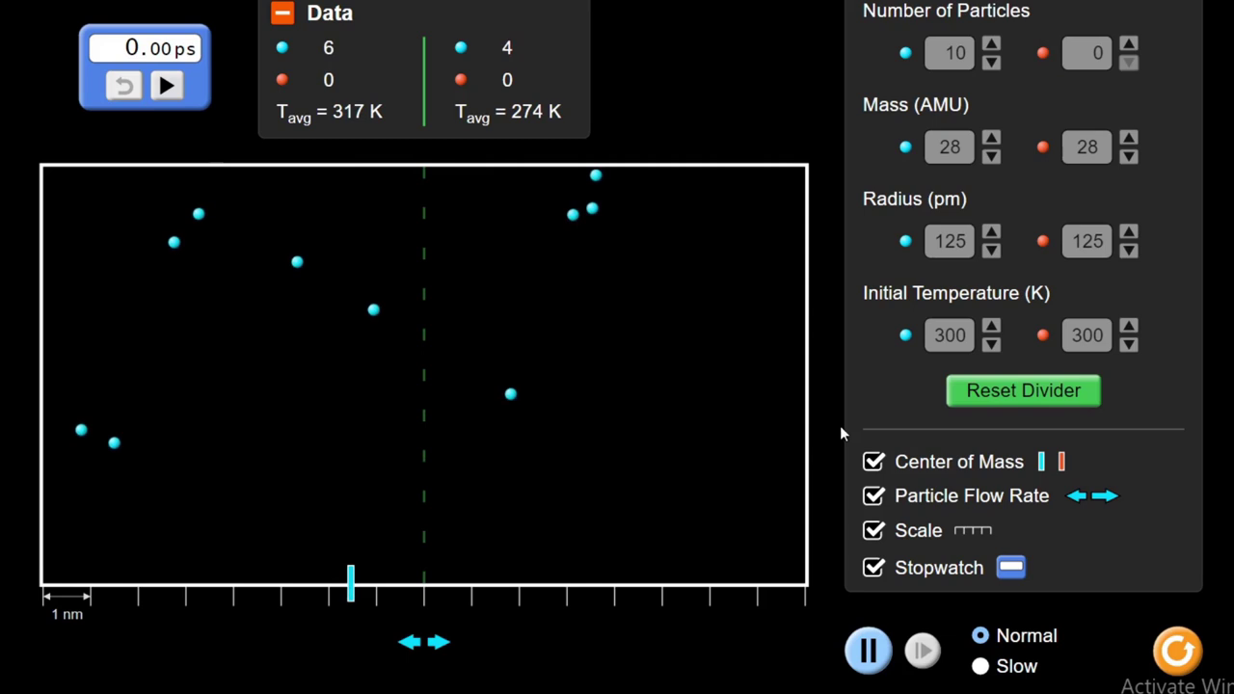
left_click(1013, 400)
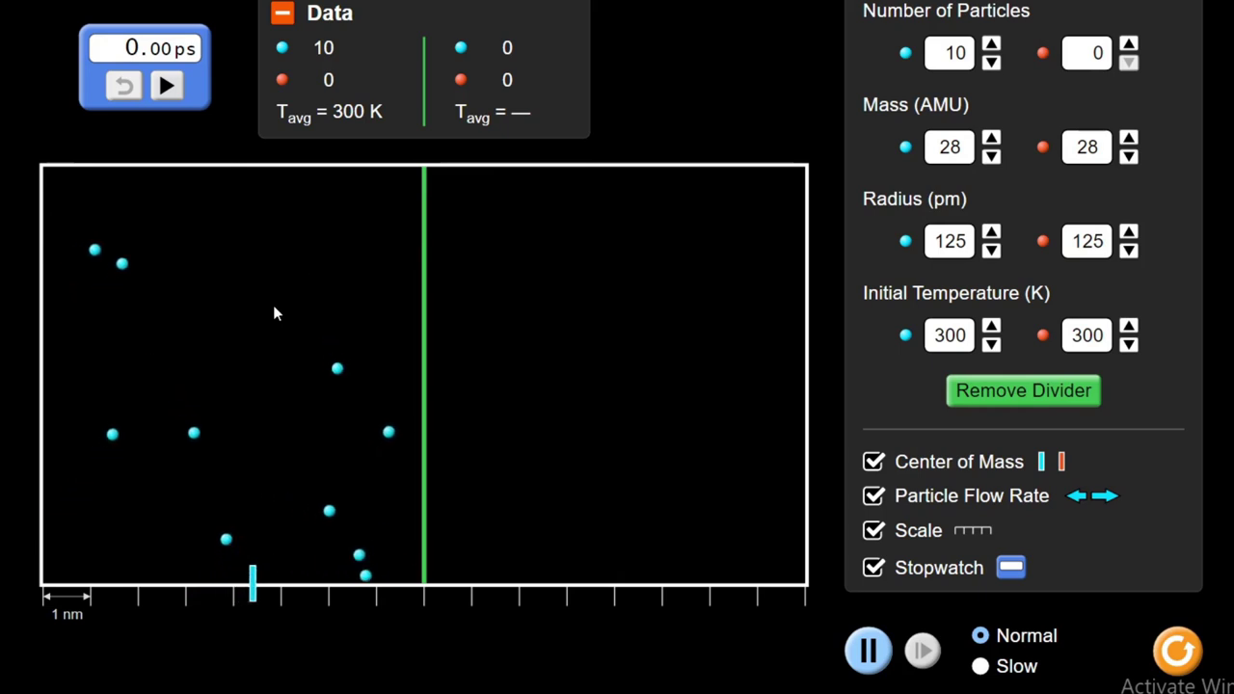
- Increase the number of blue particles to 50, run the diffusion without the divider, and put the divider back
left_click(991, 46)
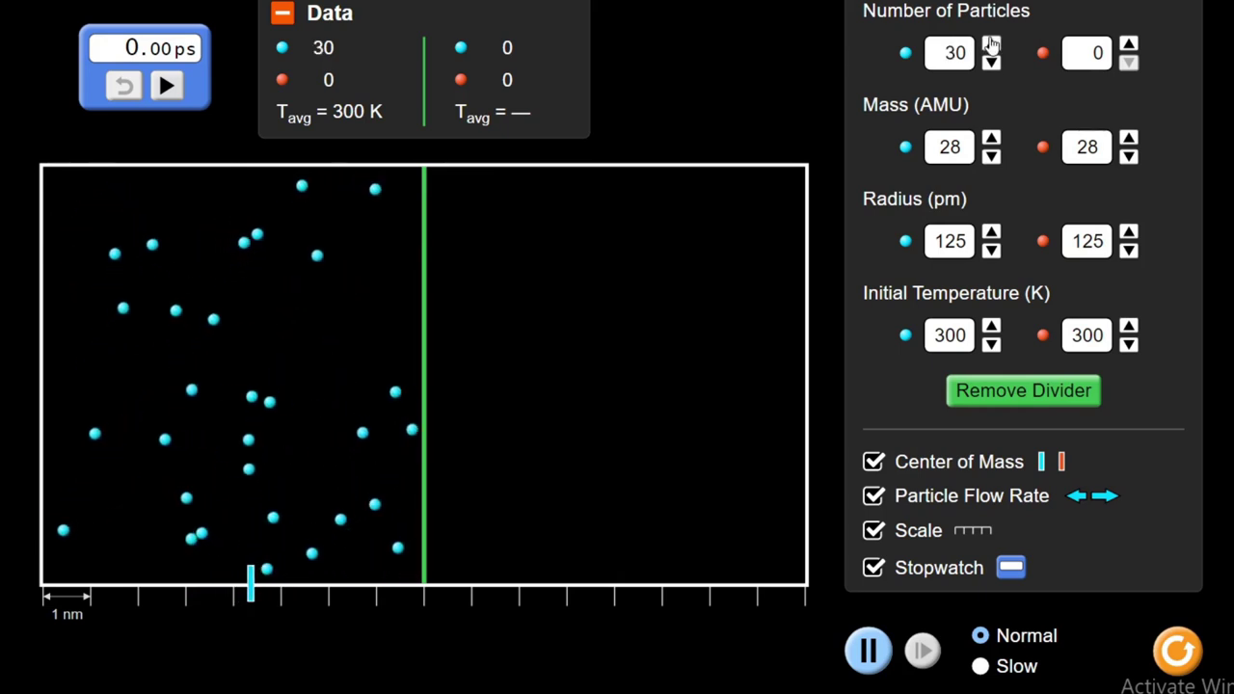
left_click(992, 45)
left_click(991, 45)
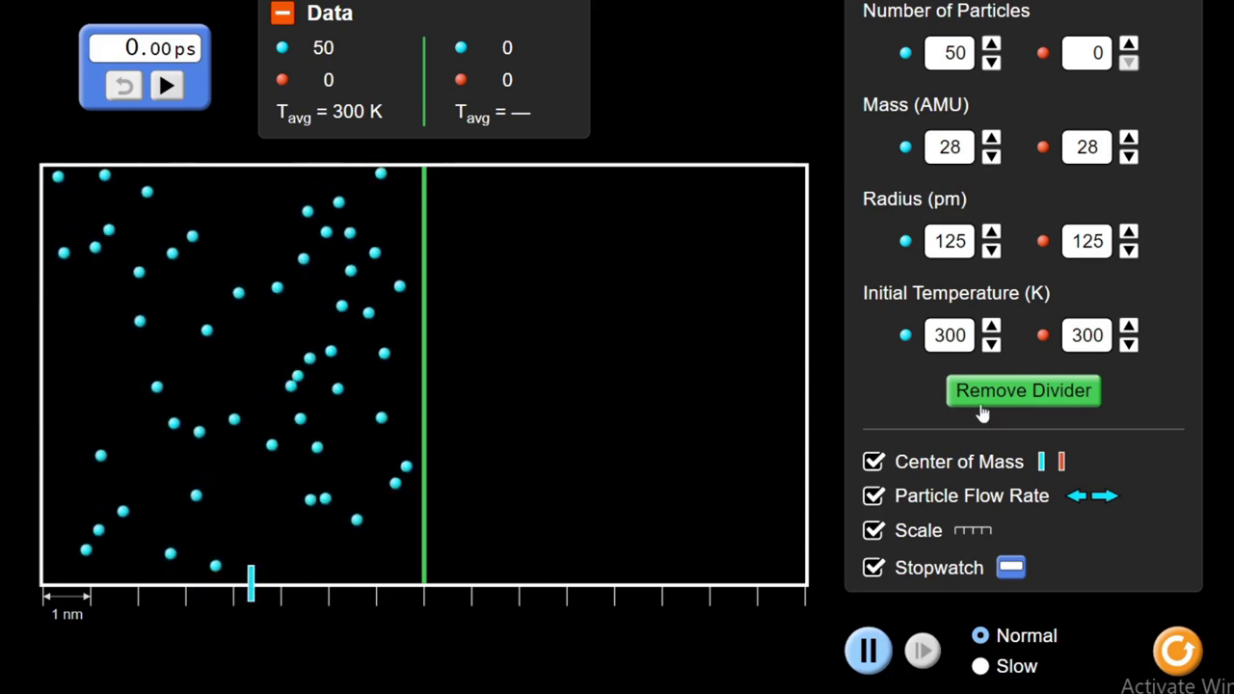
left_click(1017, 396)
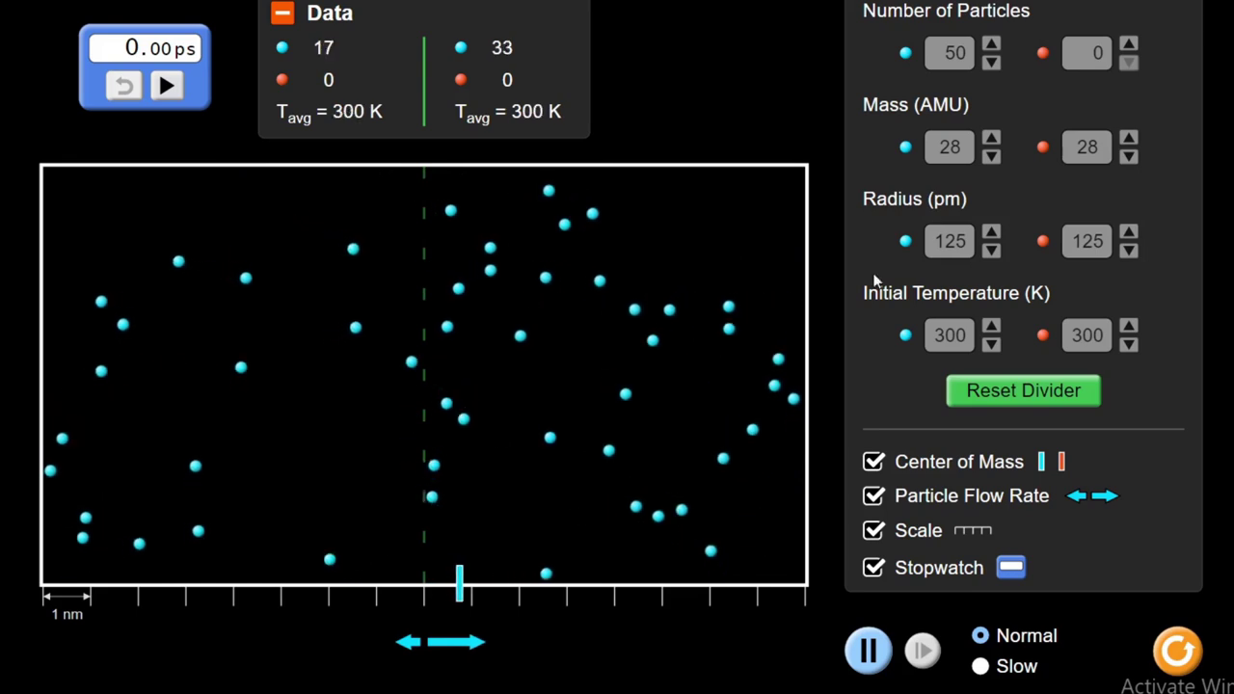
left_click(1005, 399)
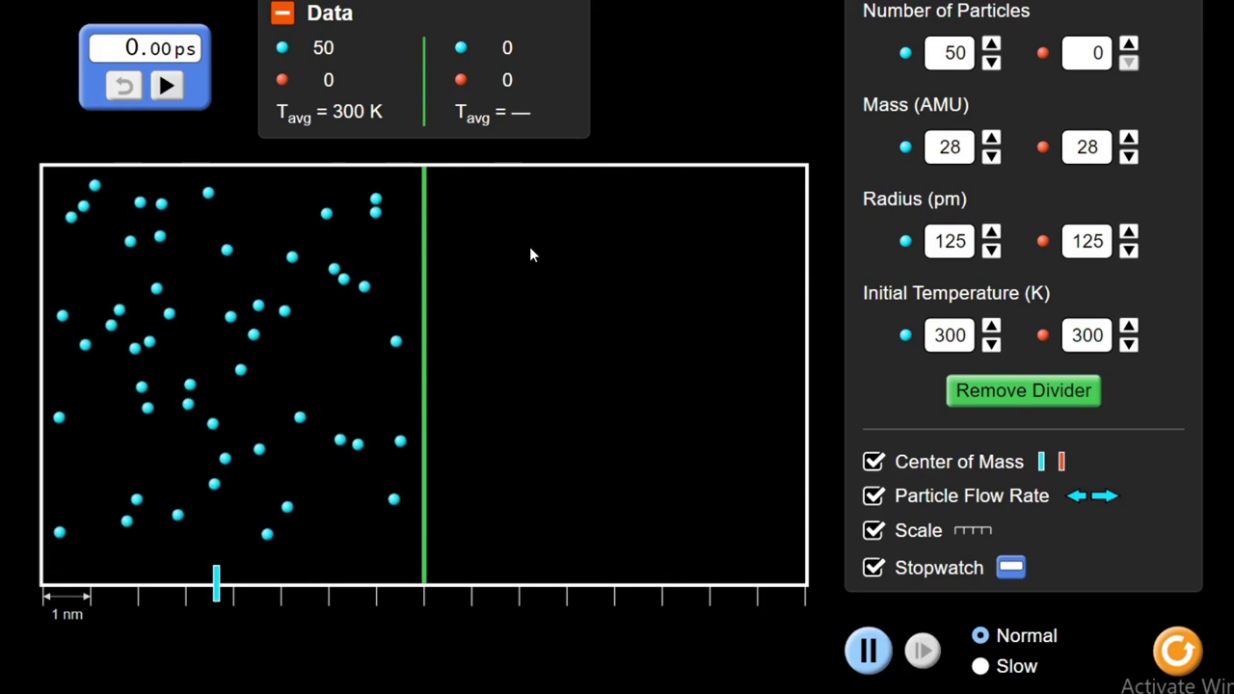
- Add 10 red particles, remove the divider so both gases mix, and reset the divider
left_click(1129, 45)
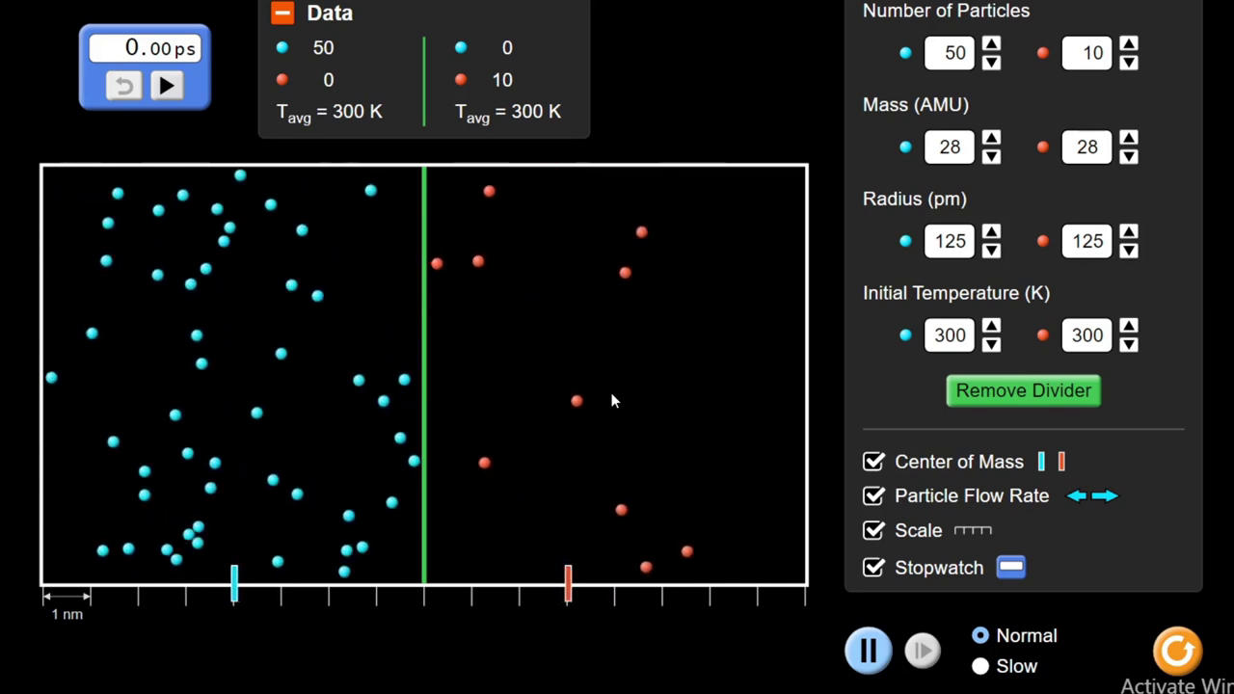
left_click(983, 396)
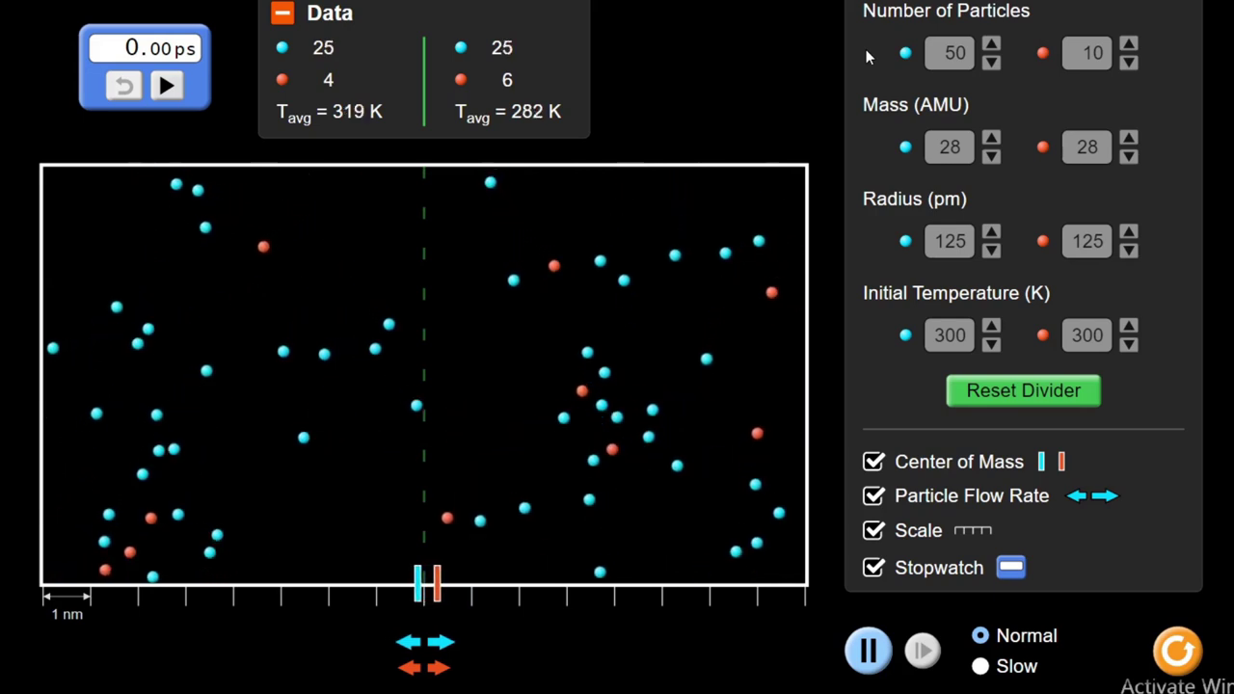
left_click(1022, 392)
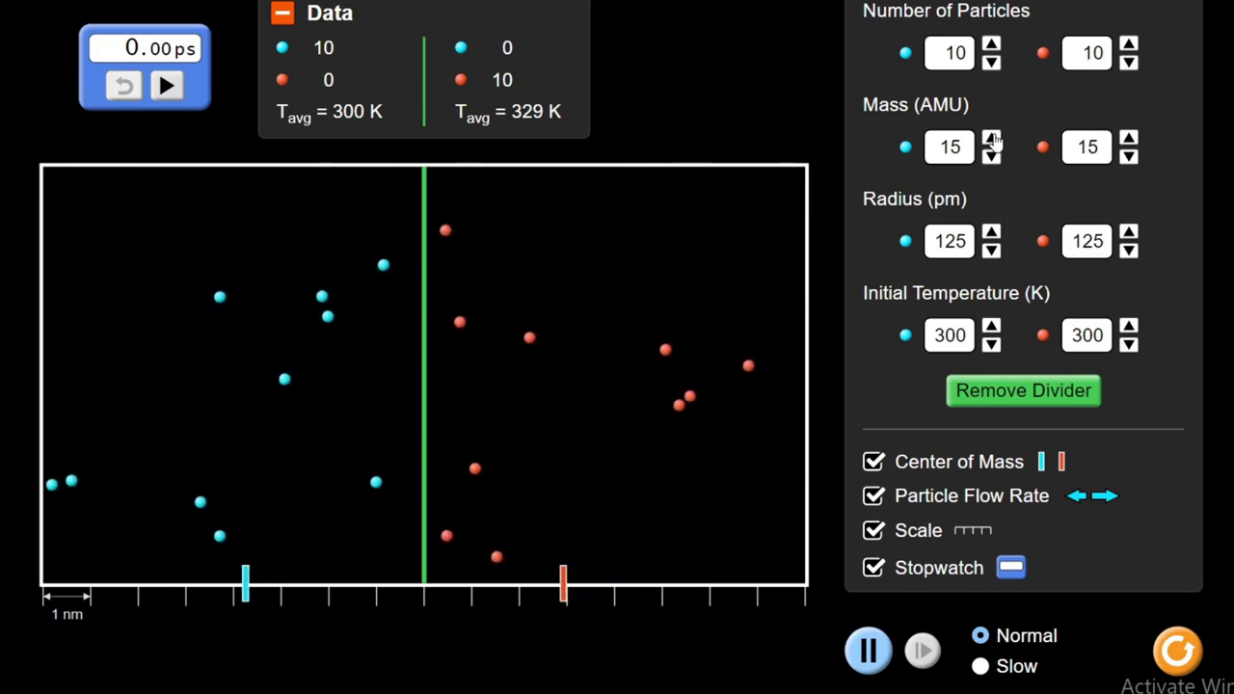
- Raise the mass of the blue particles to 32 AMU
left_click(992, 139)
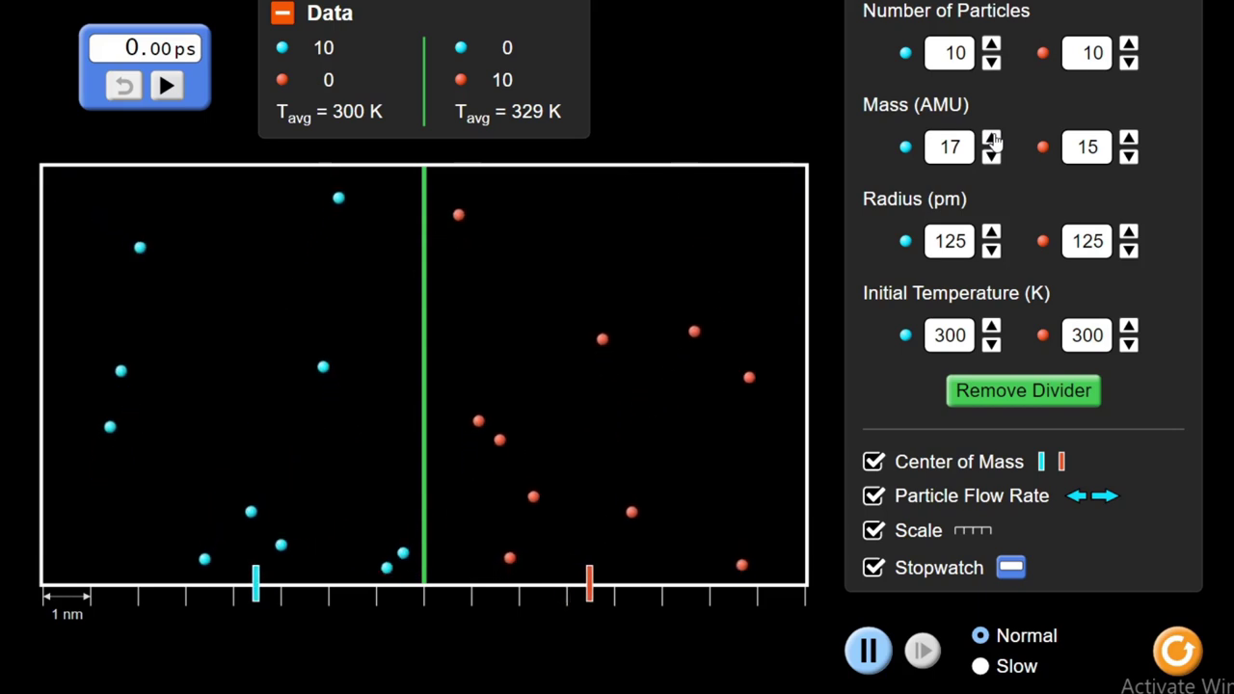
left_click(992, 139)
left_click(992, 139)
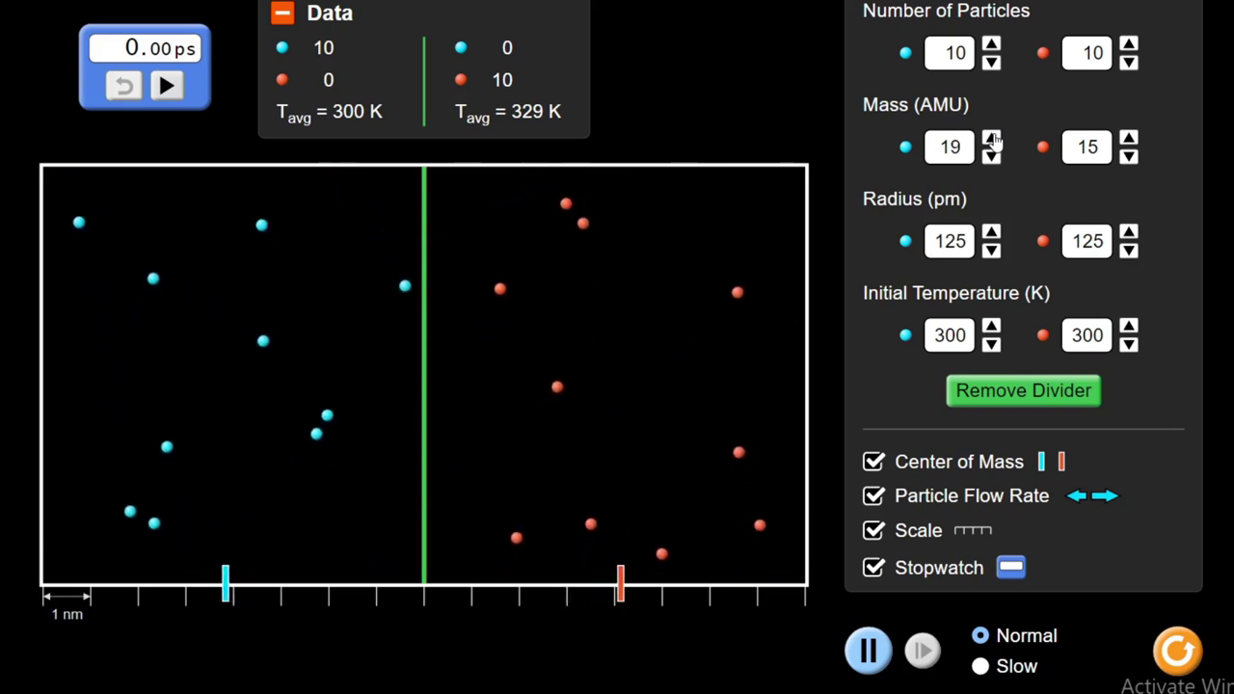
left_click(992, 139)
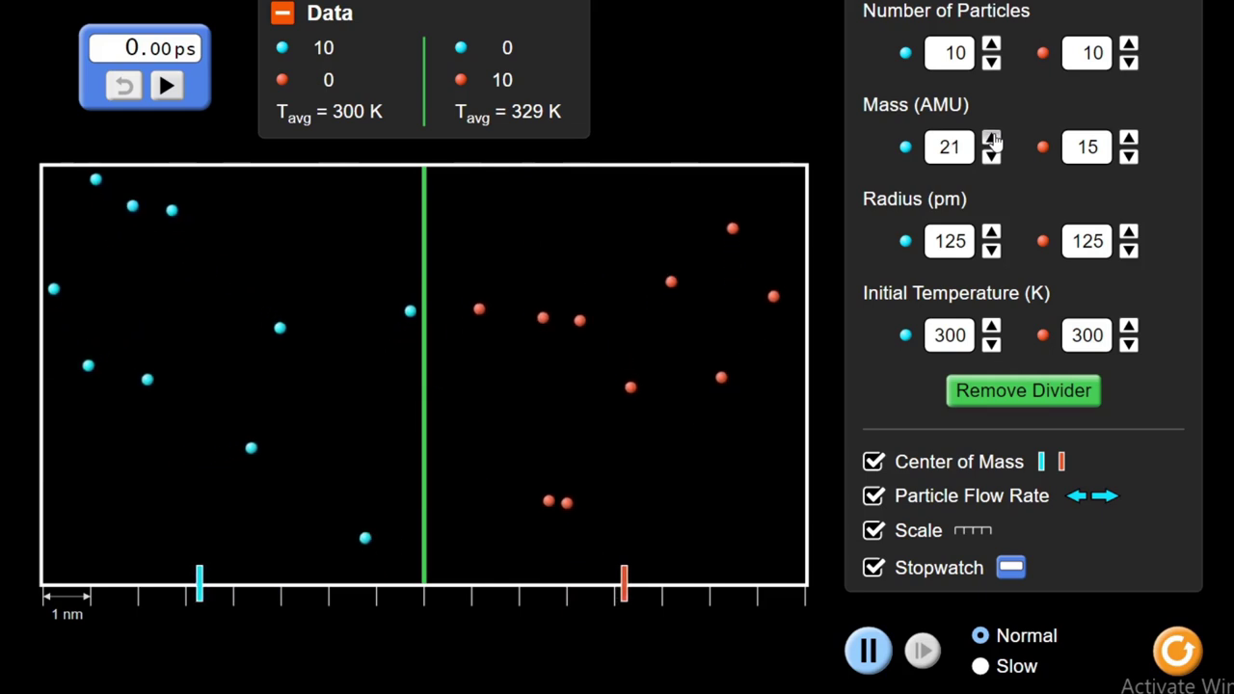
left_click(992, 139)
left_click(992, 140)
left_click(993, 140)
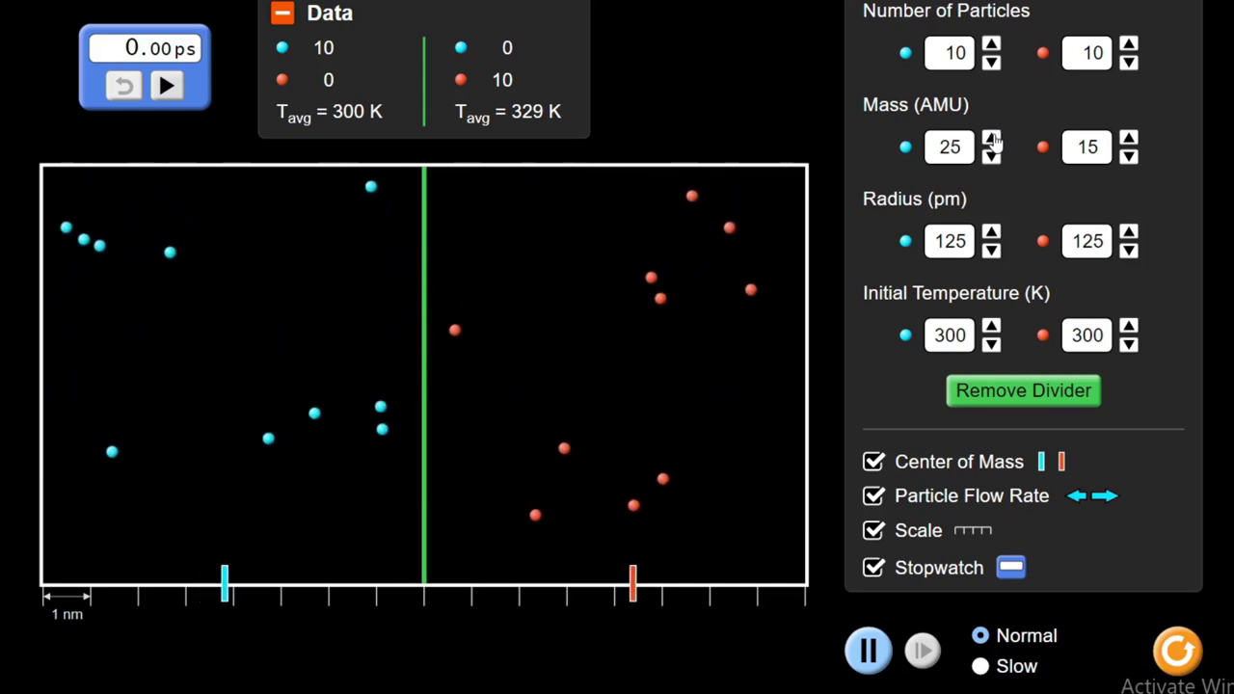
left_click(992, 140)
left_click(992, 140)
left_click(992, 140)
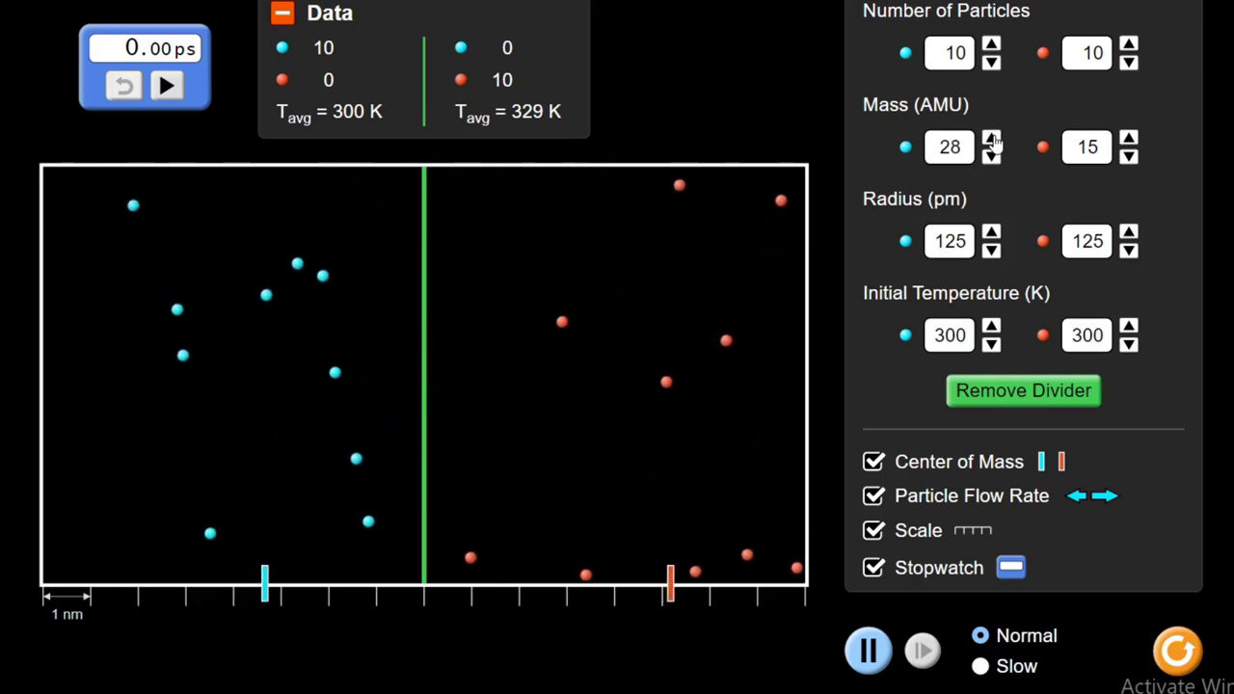
left_click(992, 140)
left_click(992, 140)
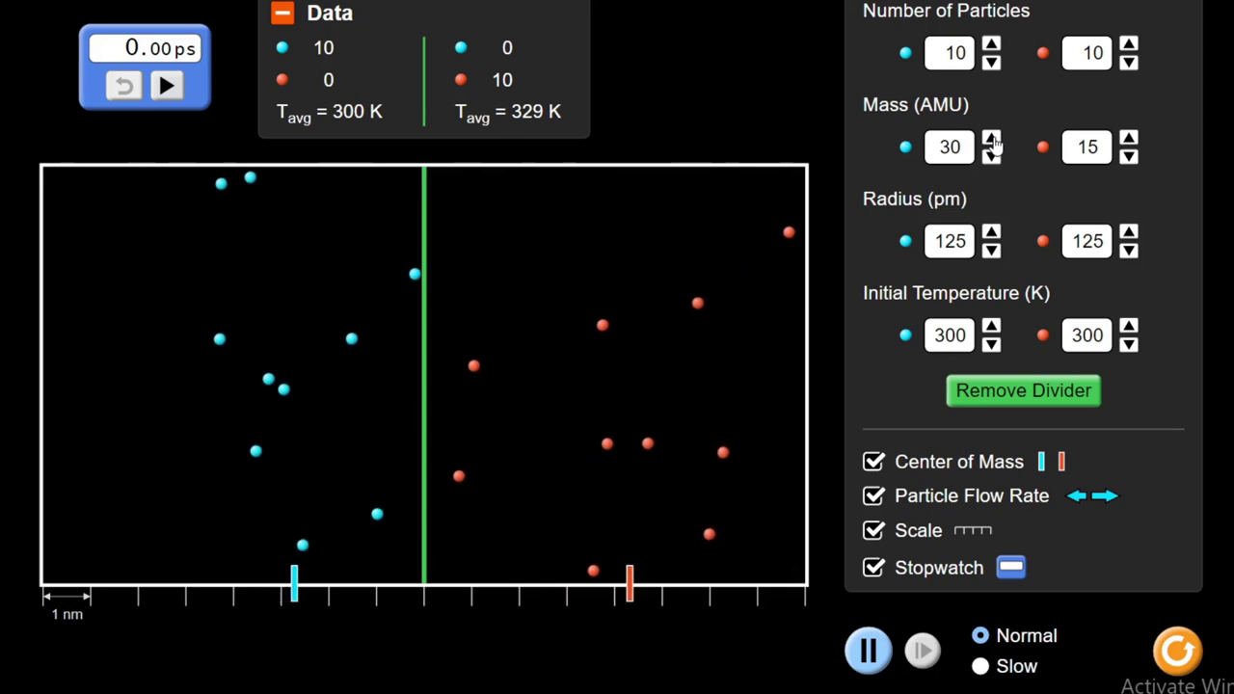
left_click(992, 140)
left_click(993, 140)
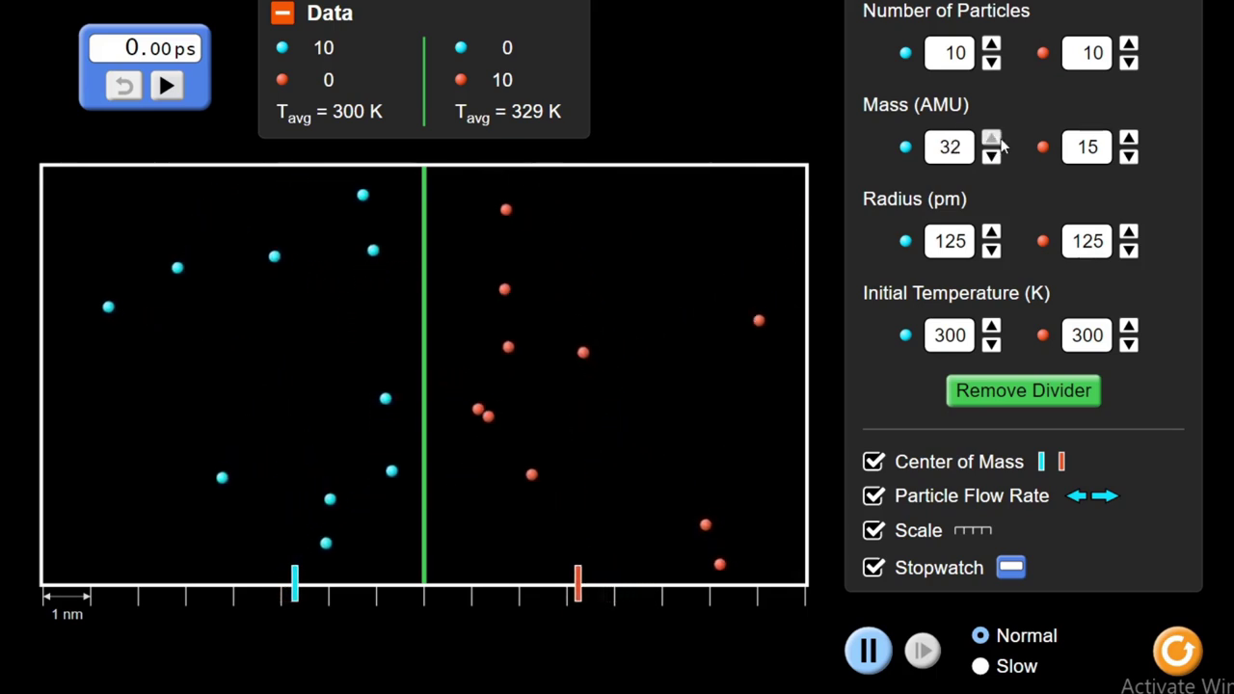
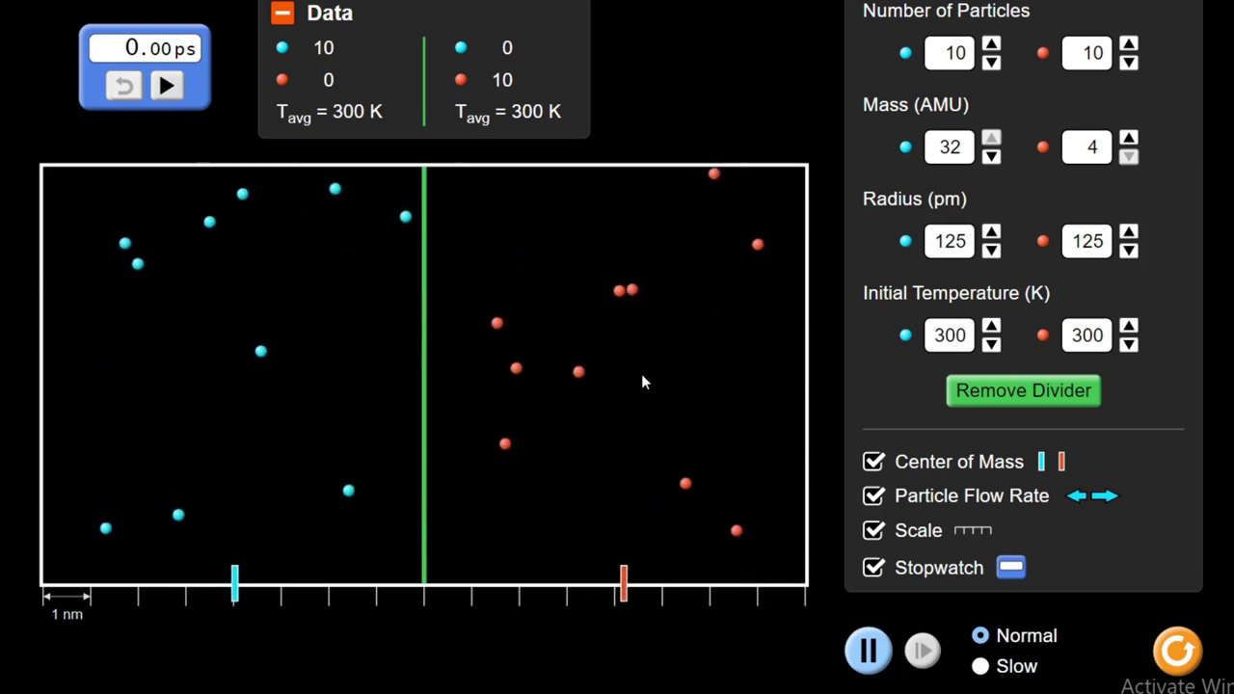
- Remove the divider to observe how the heavy blue and light red particles mix, and reset the divider
left_click(1013, 399)
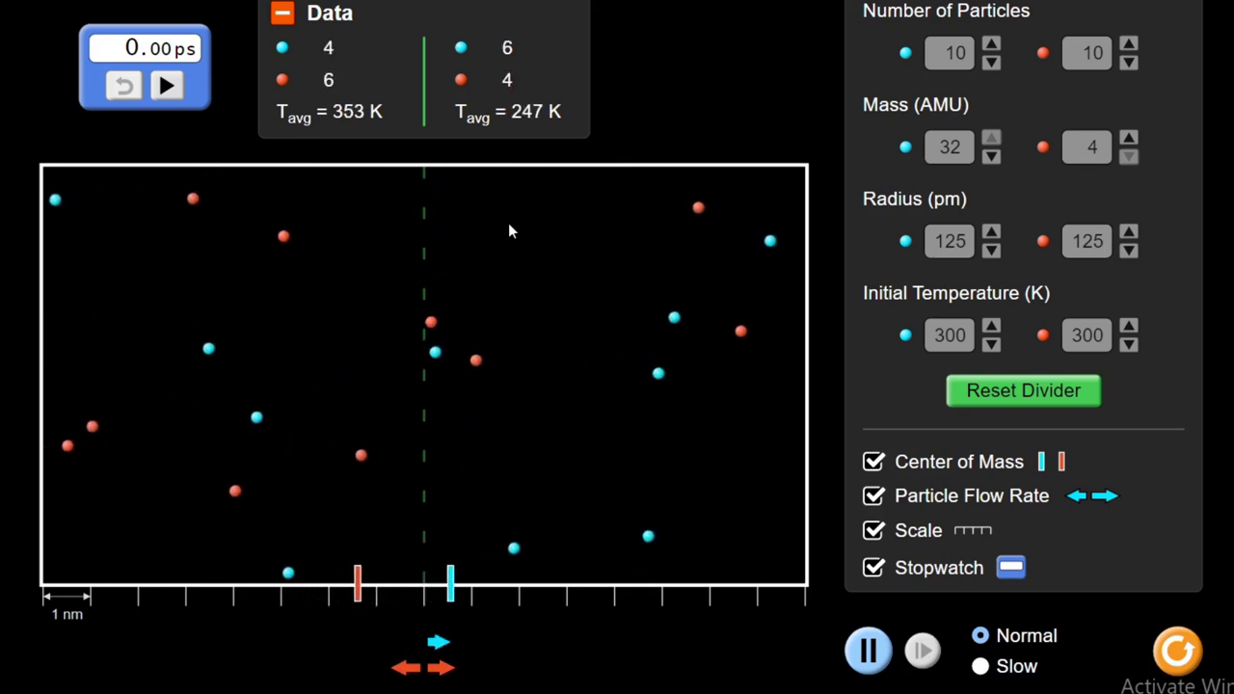
left_click(1006, 391)
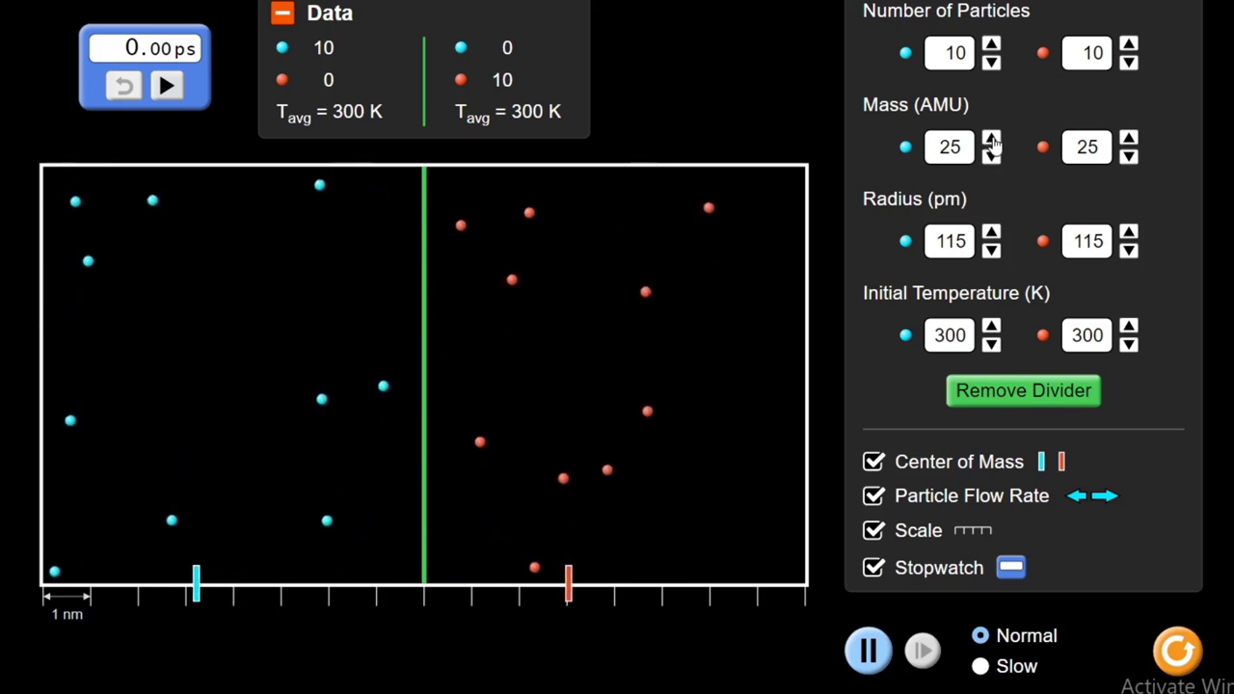
- Set the blue particles' mass to 32 AMU
left_click(991, 140)
left_click(991, 140)
left_click(991, 140)
left_click(991, 140)
left_click(991, 140)
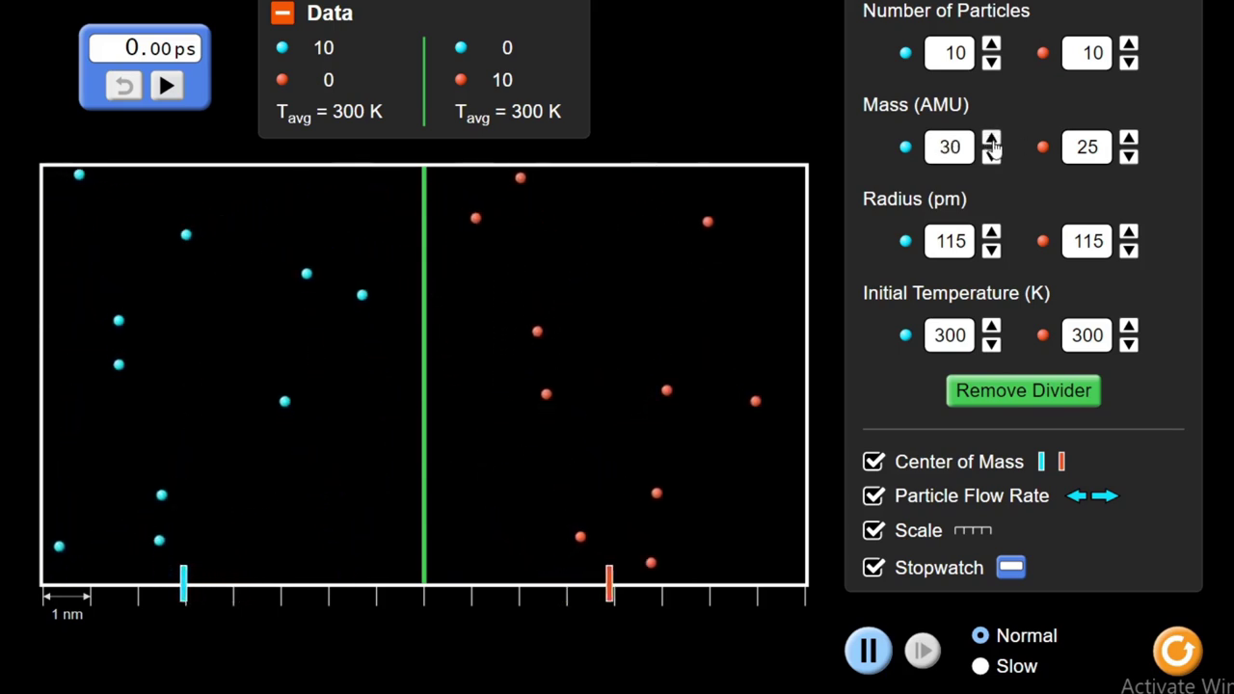
left_click(991, 139)
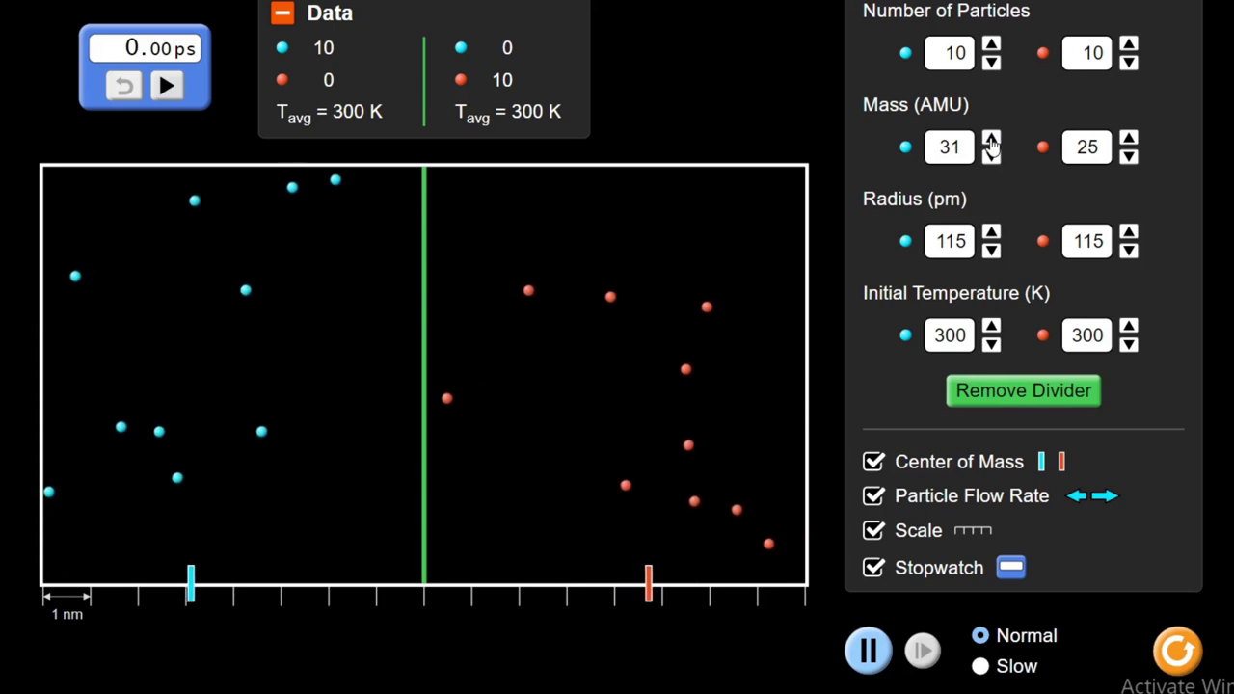
left_click(991, 140)
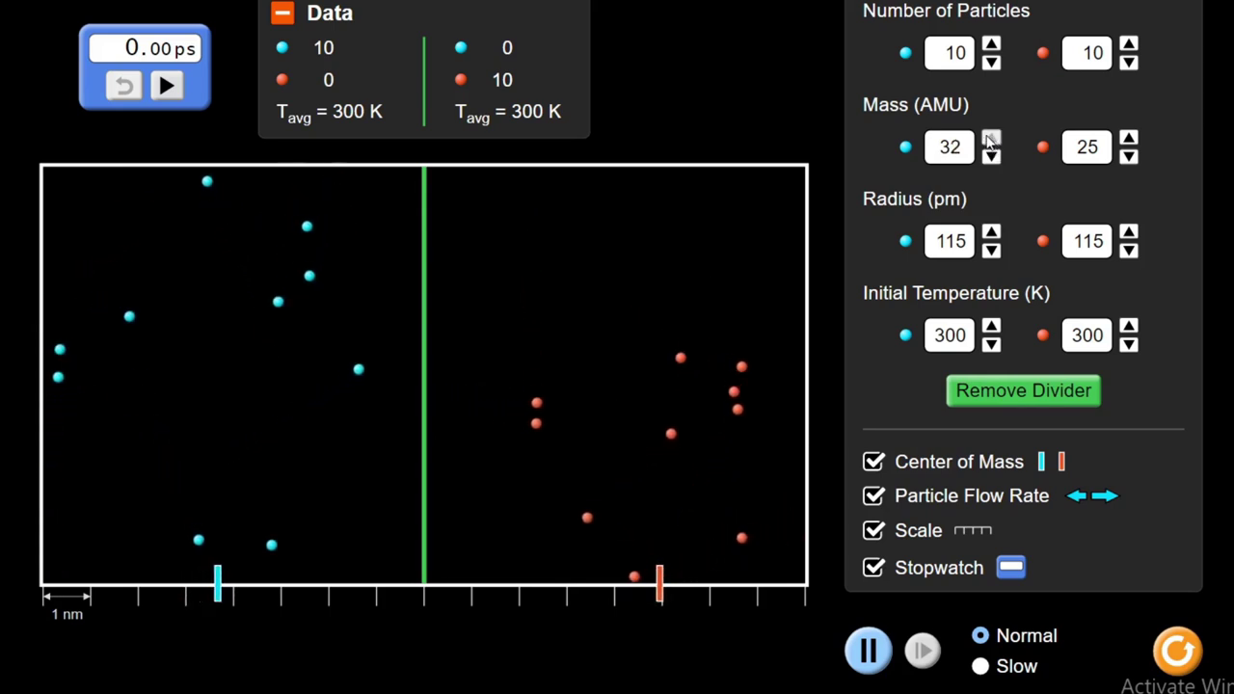
- Lower the mass of the red particles to 4 AMU
left_click(1129, 156)
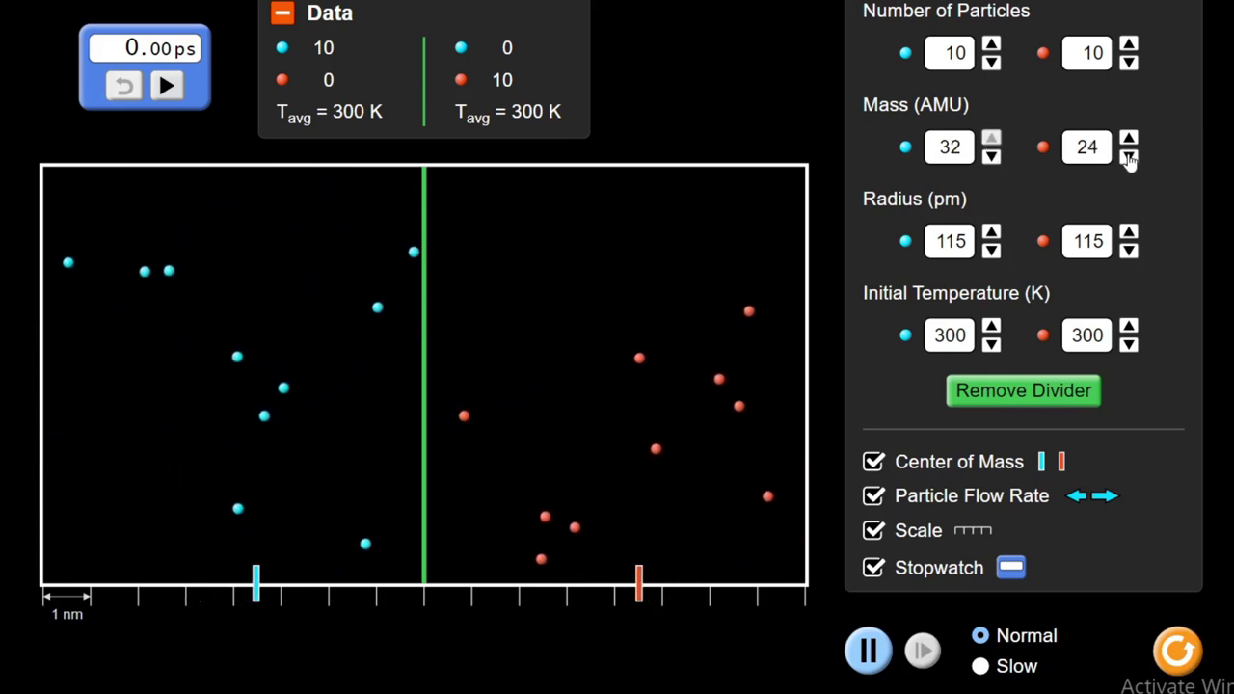
left_click(1129, 156)
left_click(1129, 156)
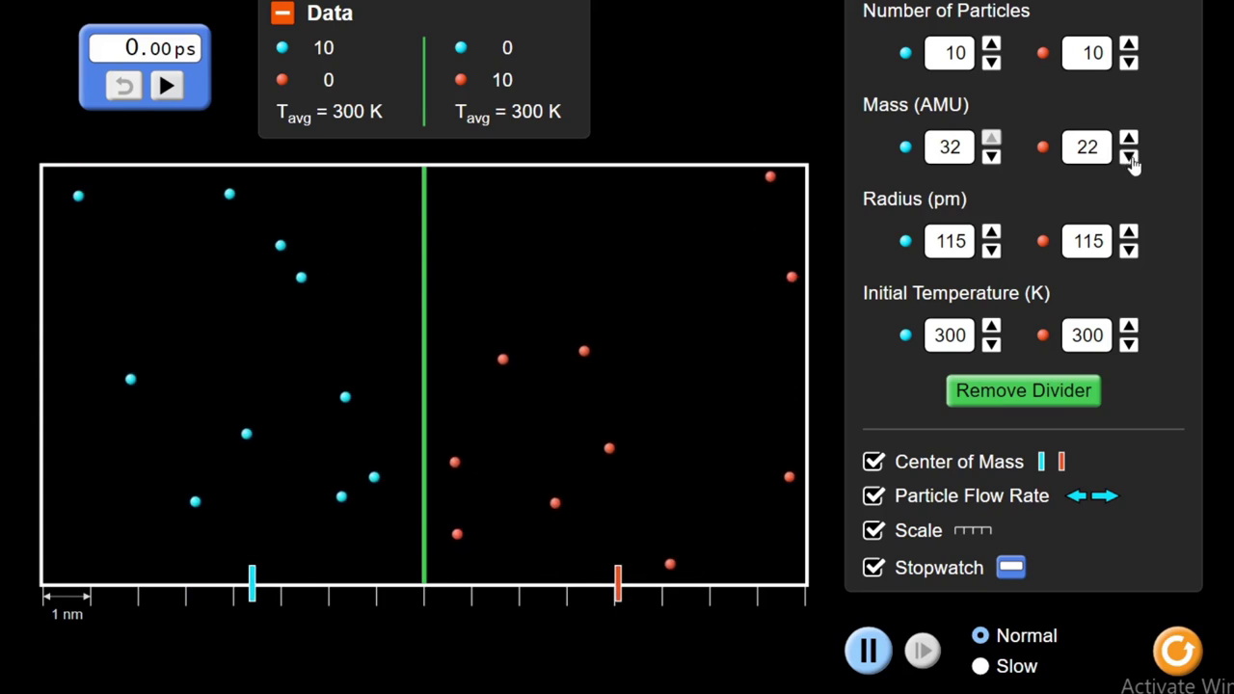
left_click(1129, 156)
left_click(1129, 156)
left_click(1129, 157)
left_click(1129, 156)
left_click(1129, 156)
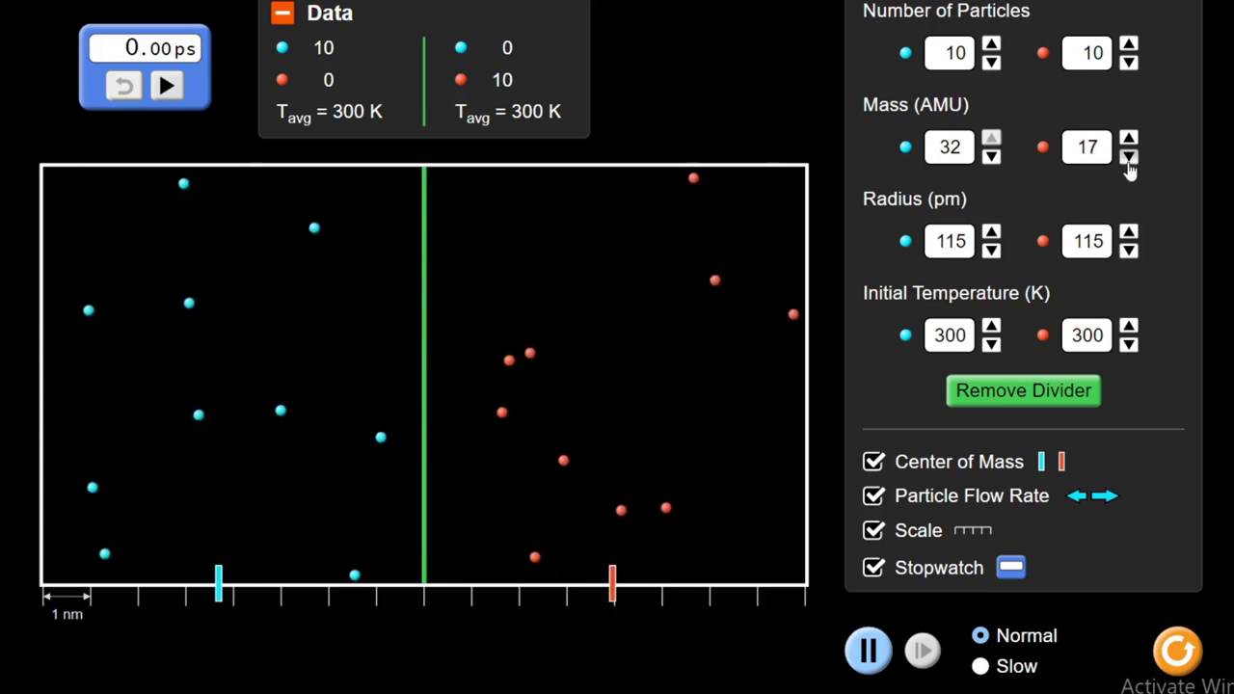
left_click(1129, 157)
left_click(1129, 157)
left_click(1129, 157)
left_click(1129, 157)
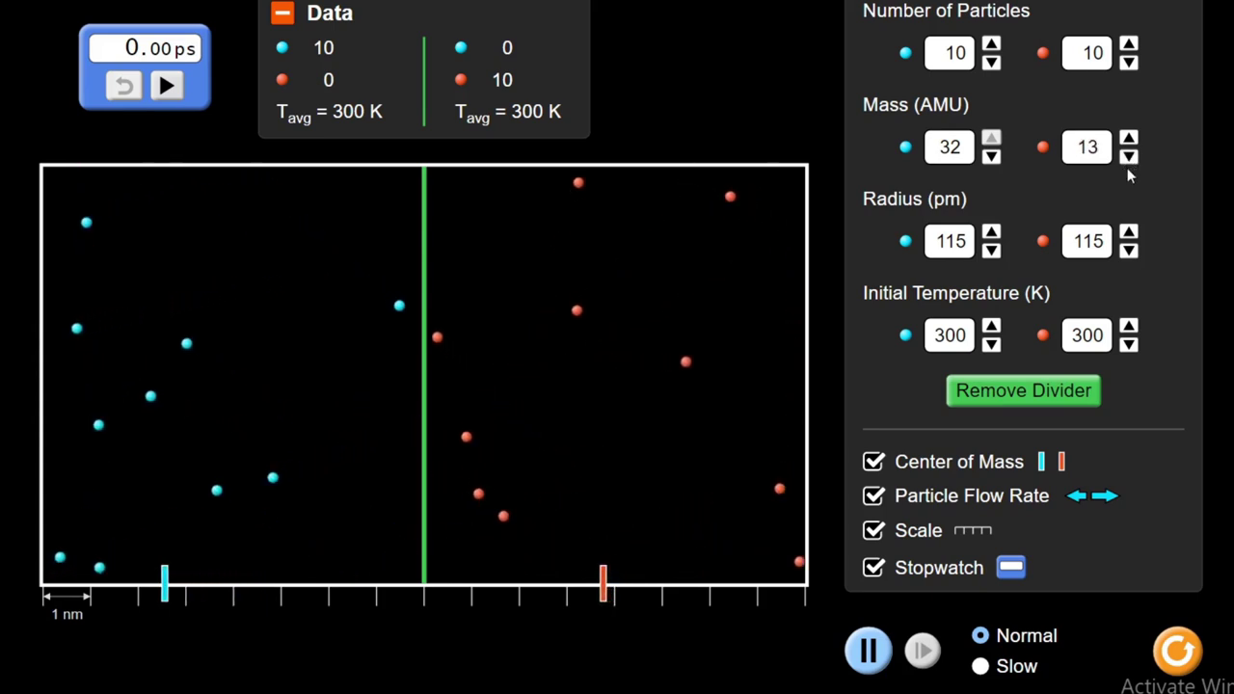
left_click(1129, 157)
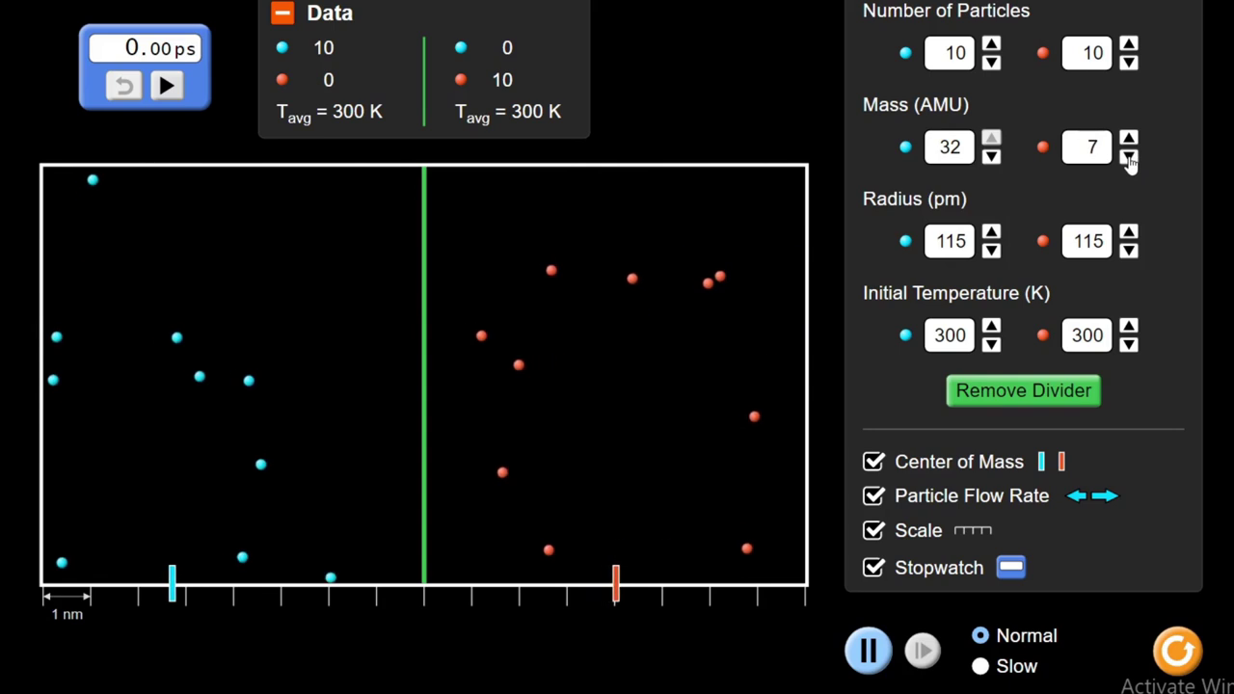
left_click(1130, 157)
left_click(1129, 158)
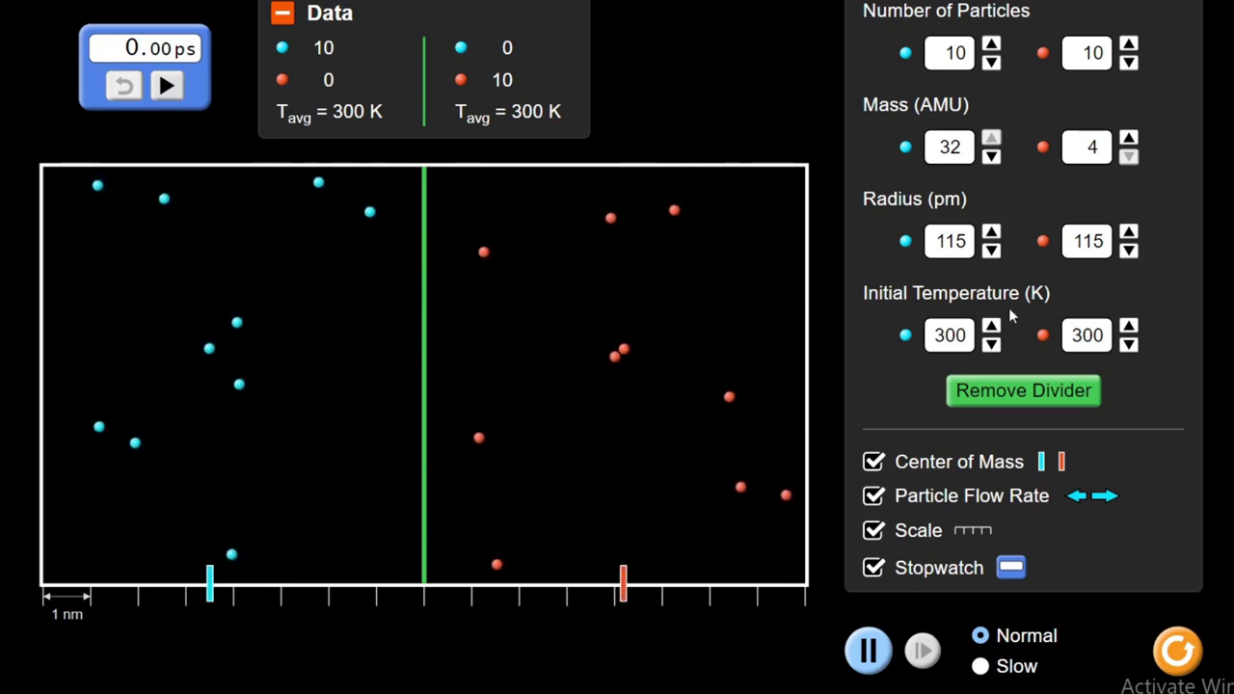
- Set the initial temperature to 500 K for the blue particles and 50 K for the red particles
left_click_drag(992, 331, 993, 333)
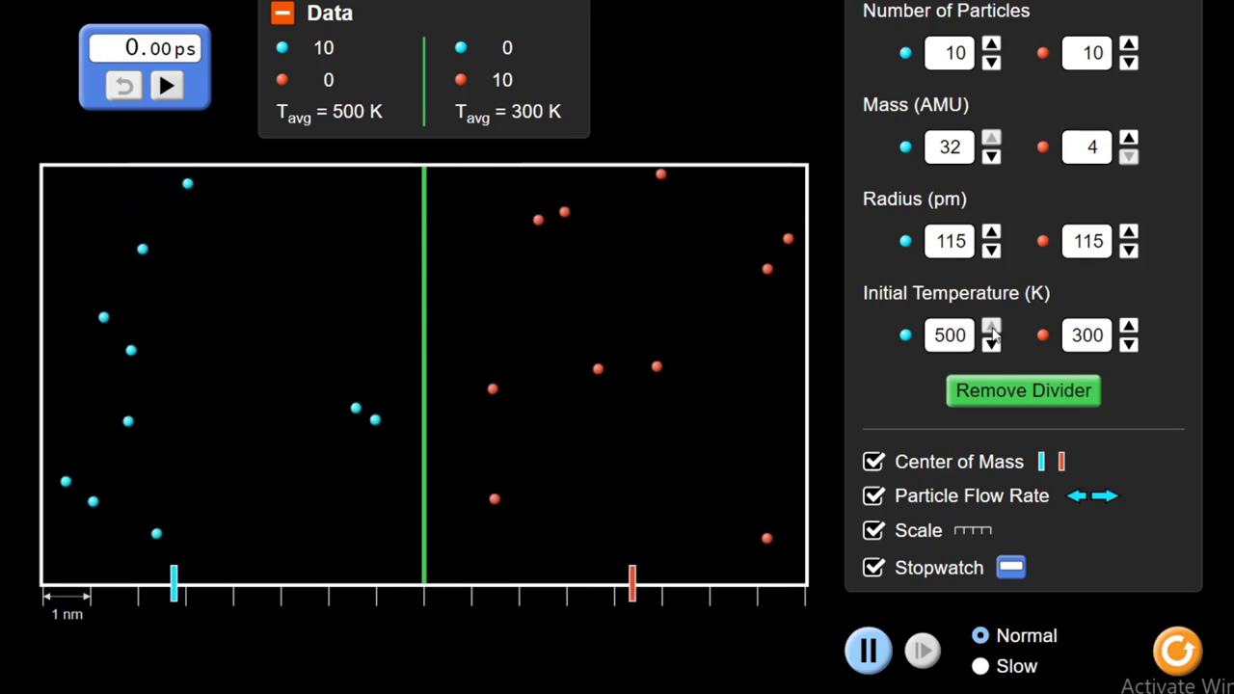
left_click(1130, 345)
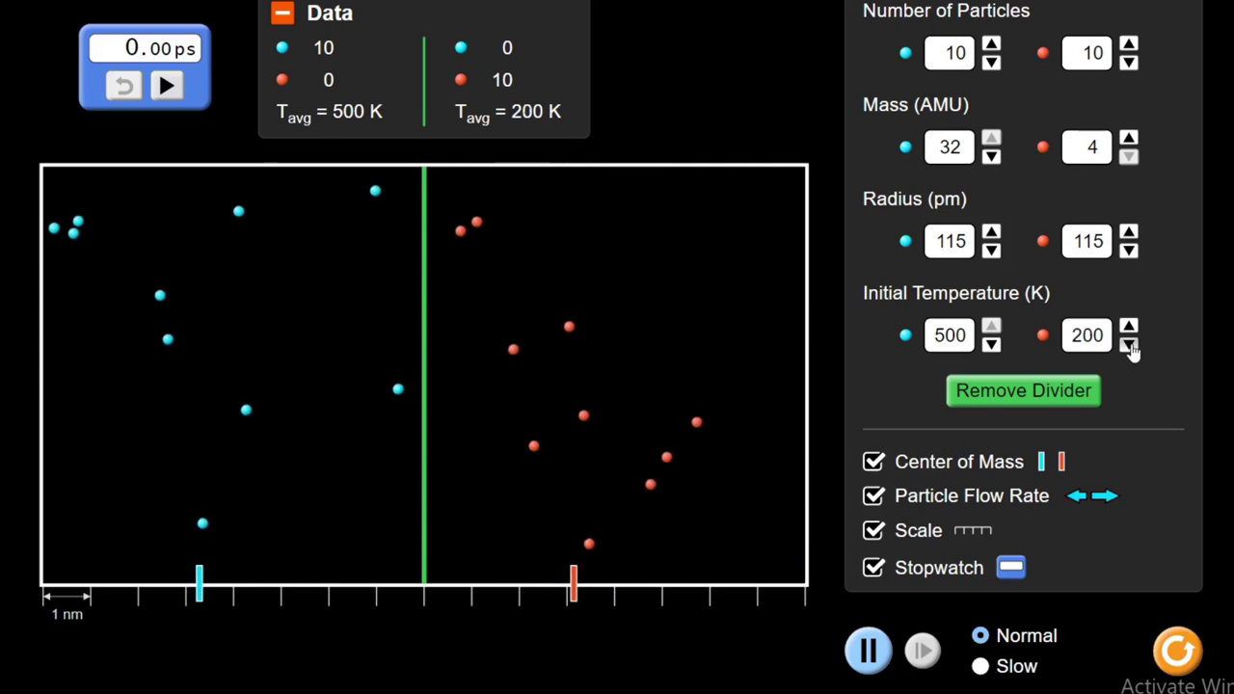
left_click(1130, 346)
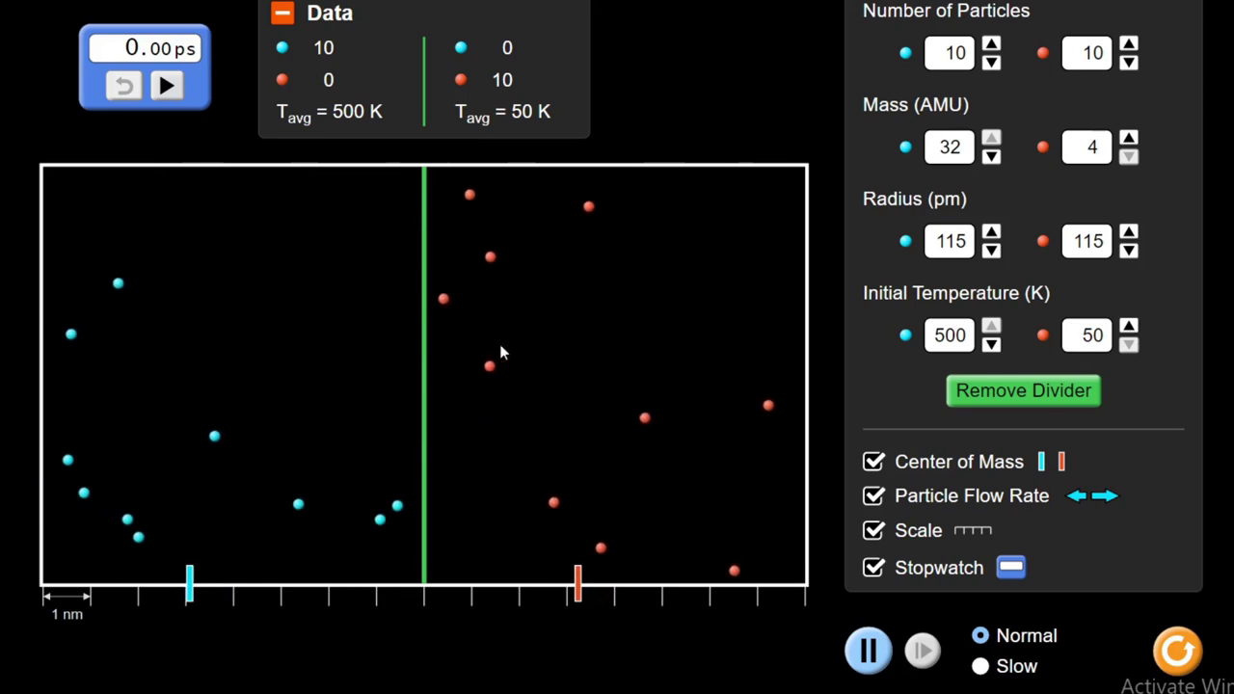
- Increase the number of blue particles to 130 and remove the divider to start the diffusion
left_click(991, 45)
left_click(991, 46)
left_click(991, 45)
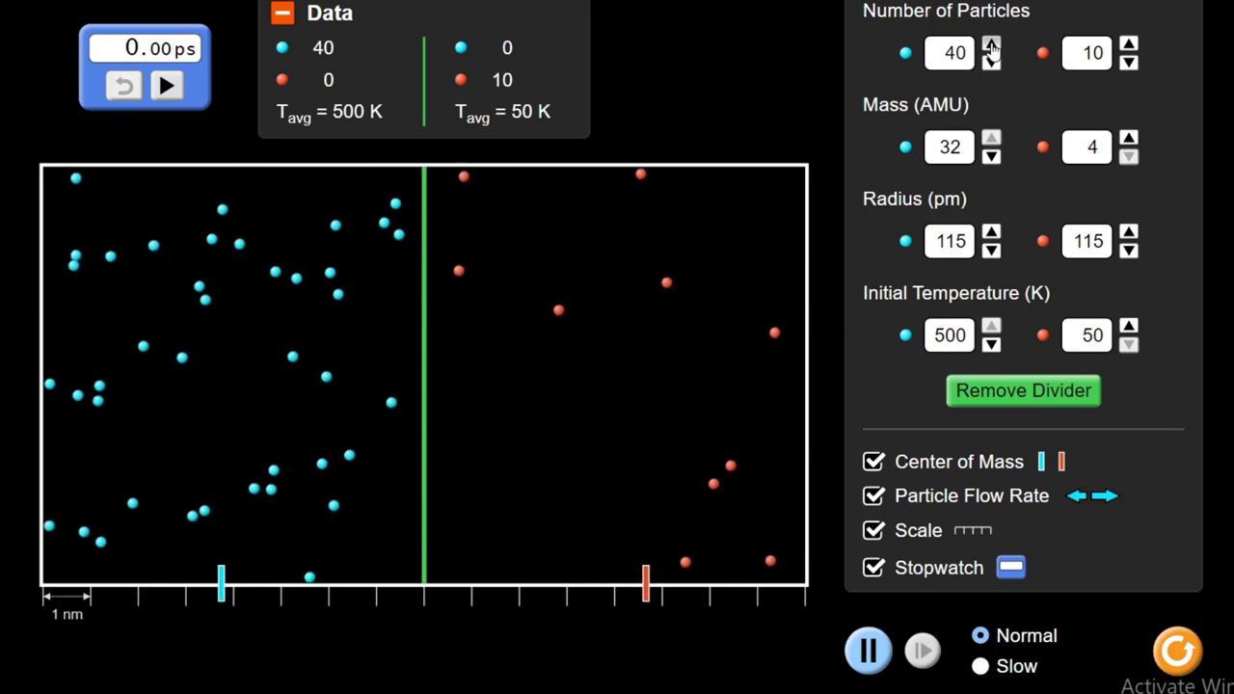
left_click(991, 45)
left_click(991, 45)
left_click(991, 45)
left_click(991, 45)
left_click(991, 45)
left_click(992, 45)
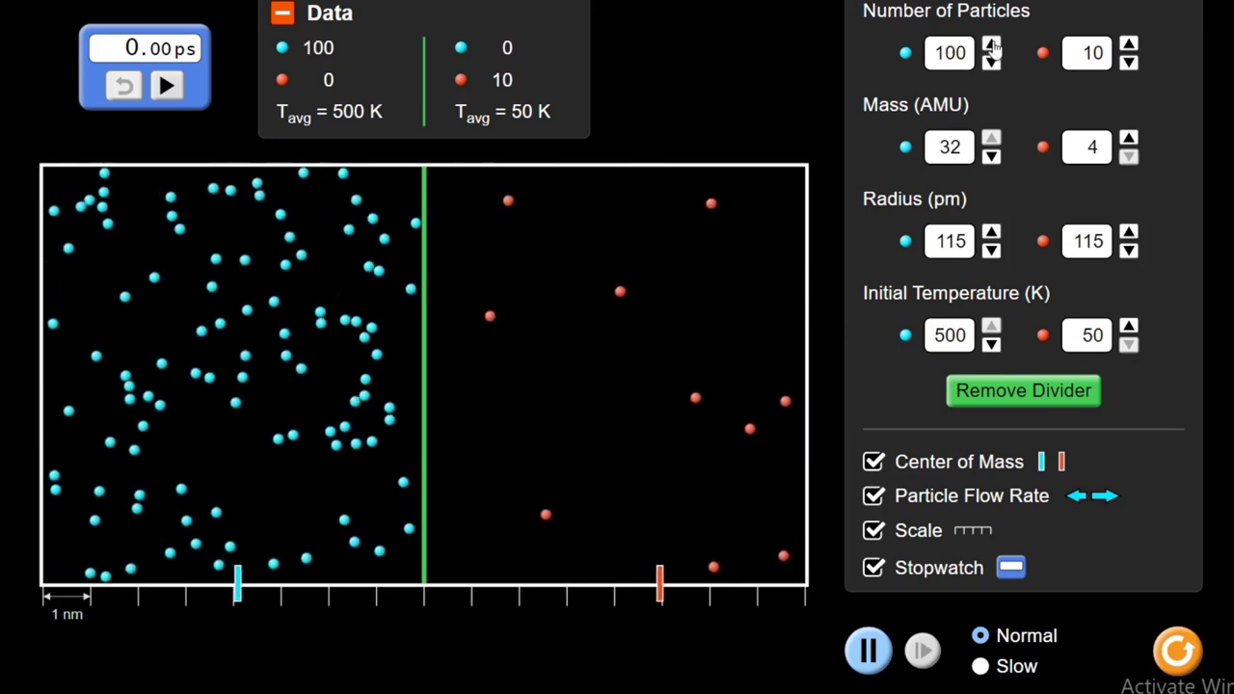
left_click(991, 45)
left_click(991, 45)
left_click(991, 45)
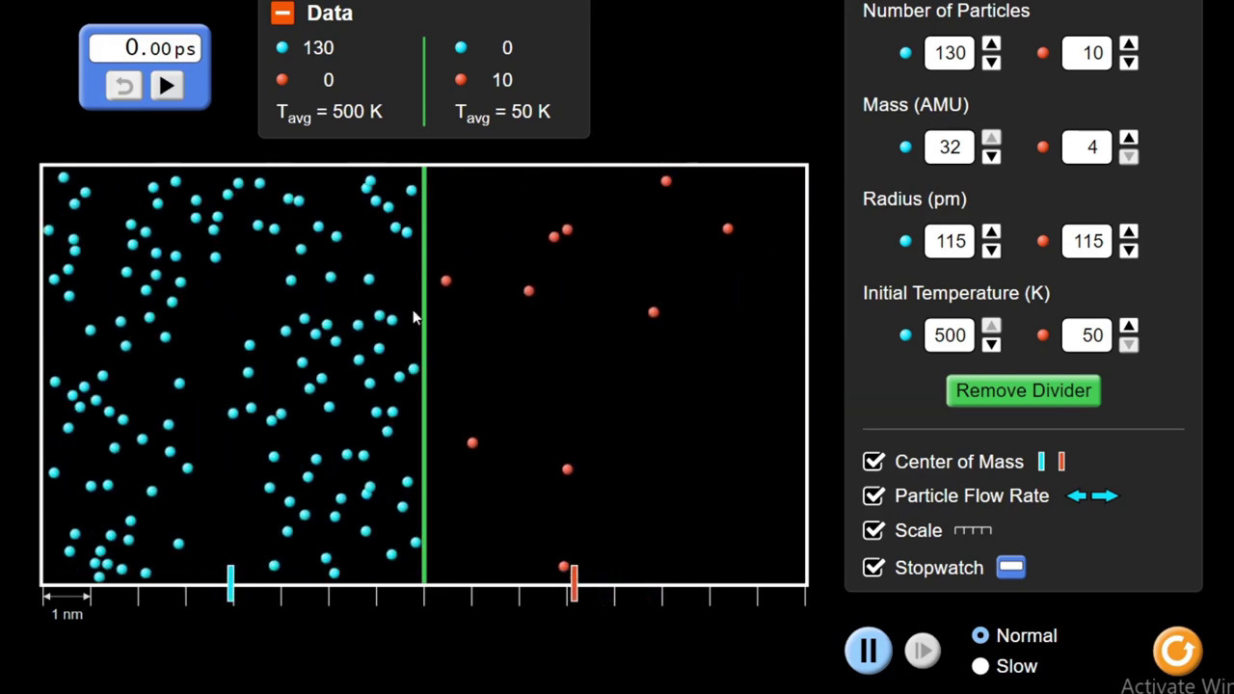
left_click(973, 389)
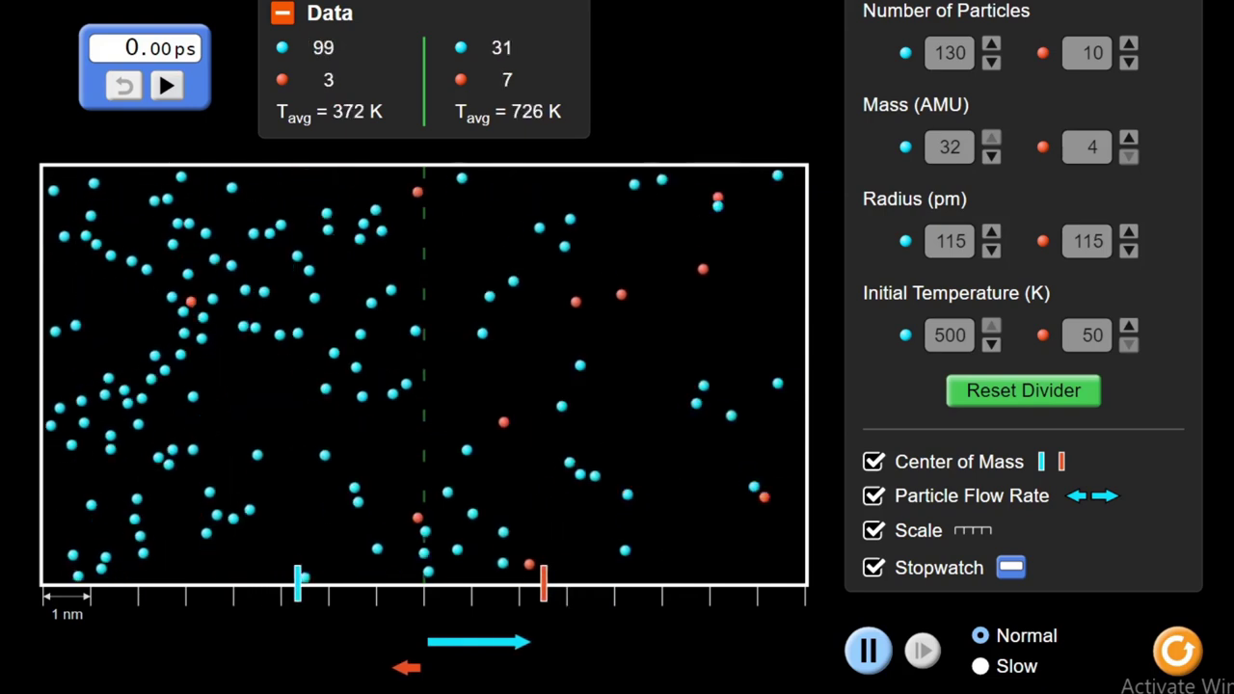